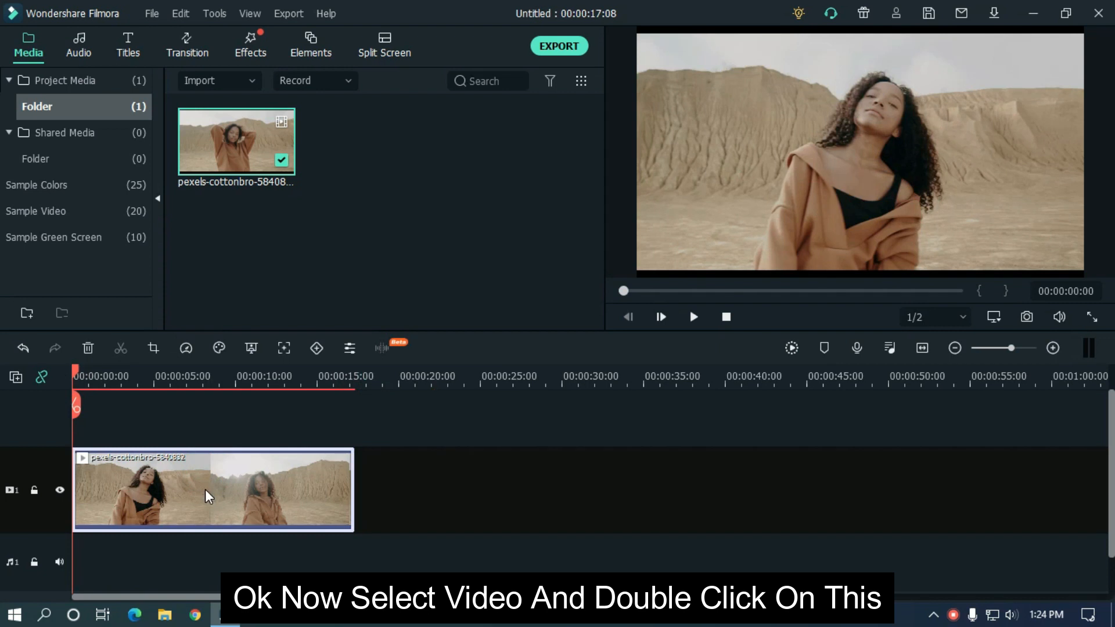
Enable motion tracking on the video clip in the timeline.
double_click(204, 489)
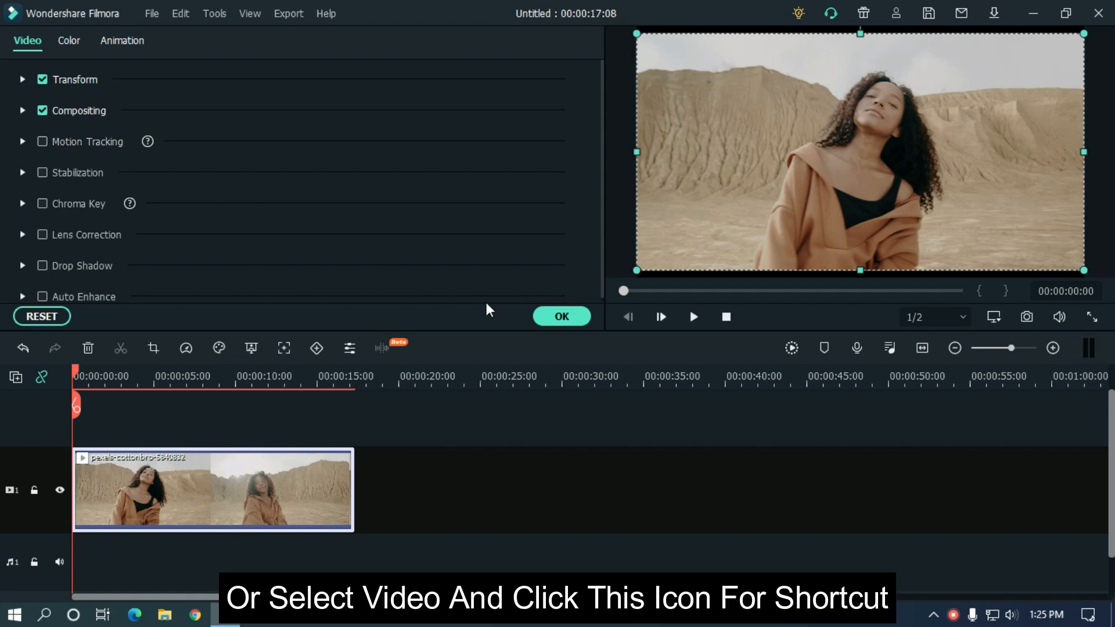
left_click(552, 318)
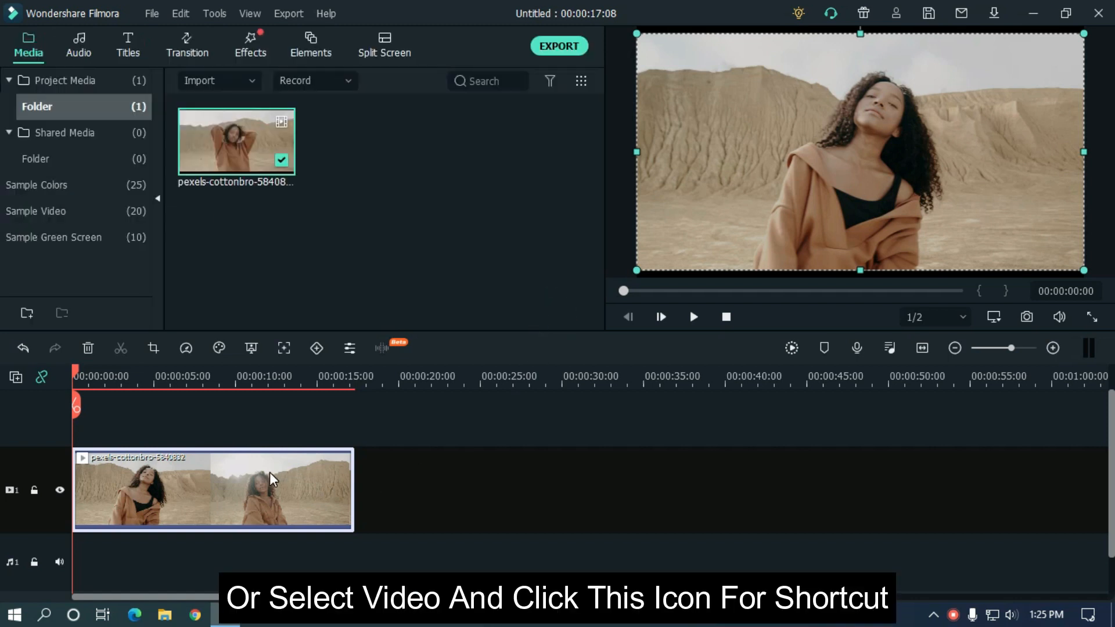
left_click(284, 348)
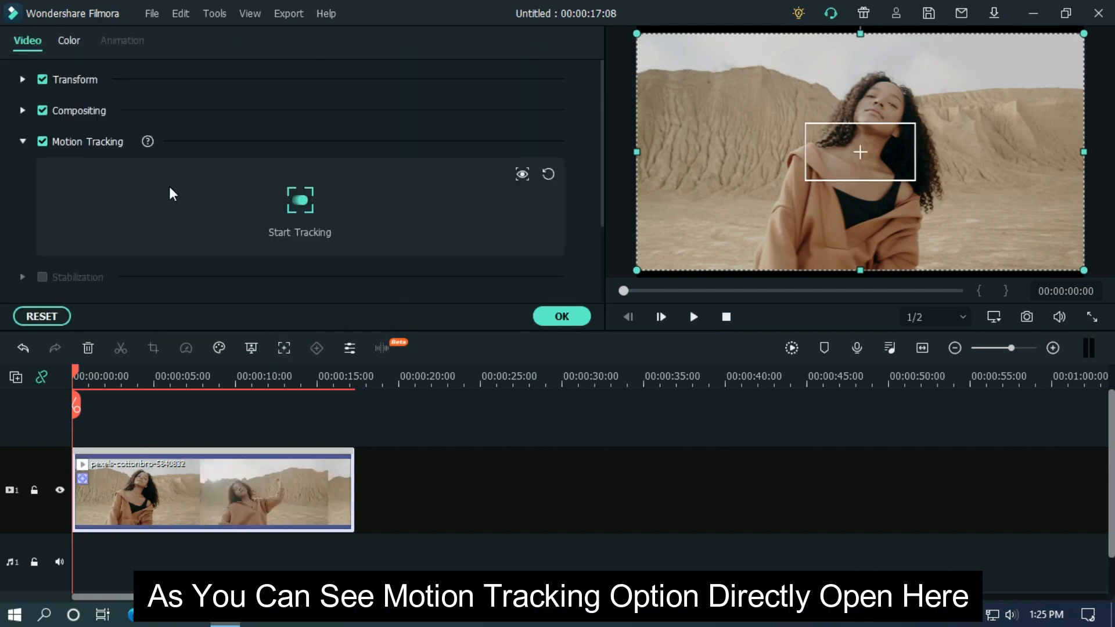
Fit the tracking box tightly around the woman's face and run the motion tracking.
left_click(878, 152)
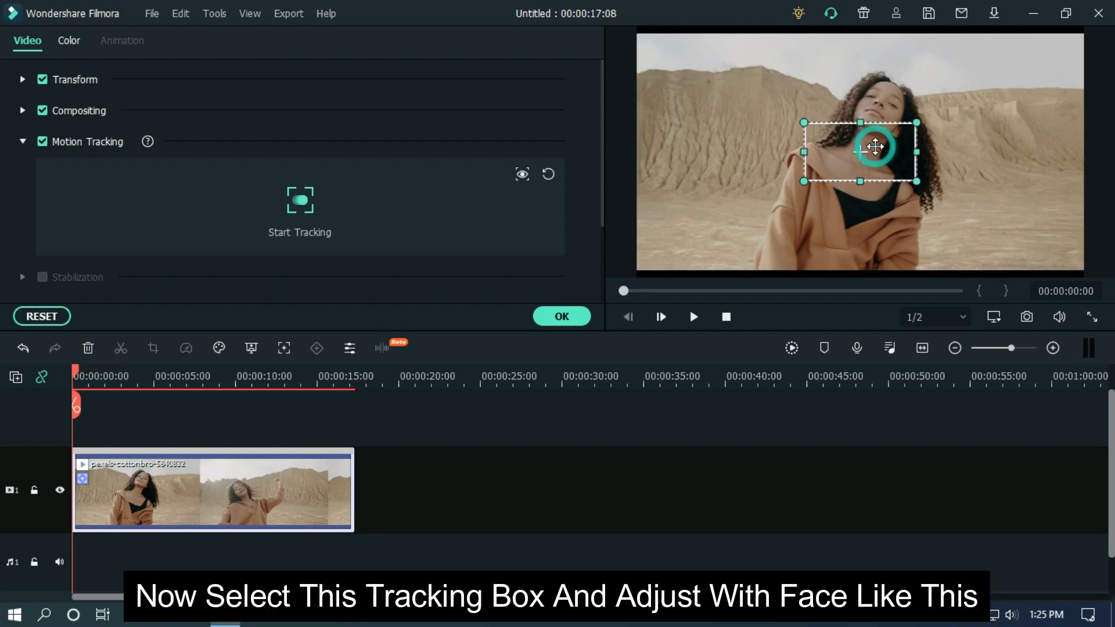
left_click_drag(903, 154, 905, 105)
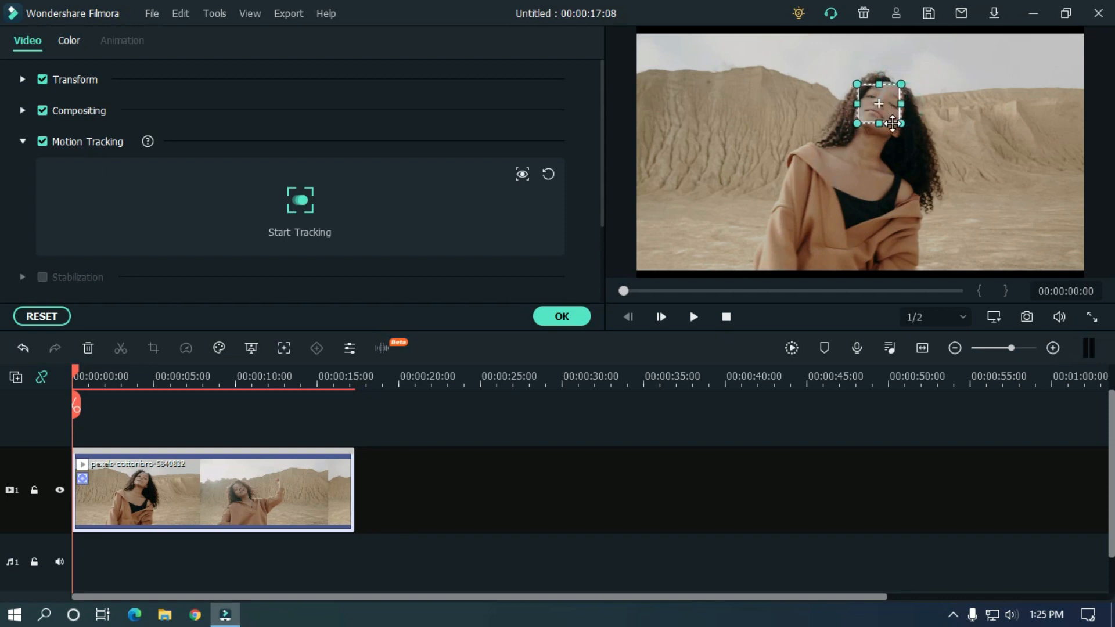
left_click_drag(880, 124, 878, 125)
left_click(306, 209)
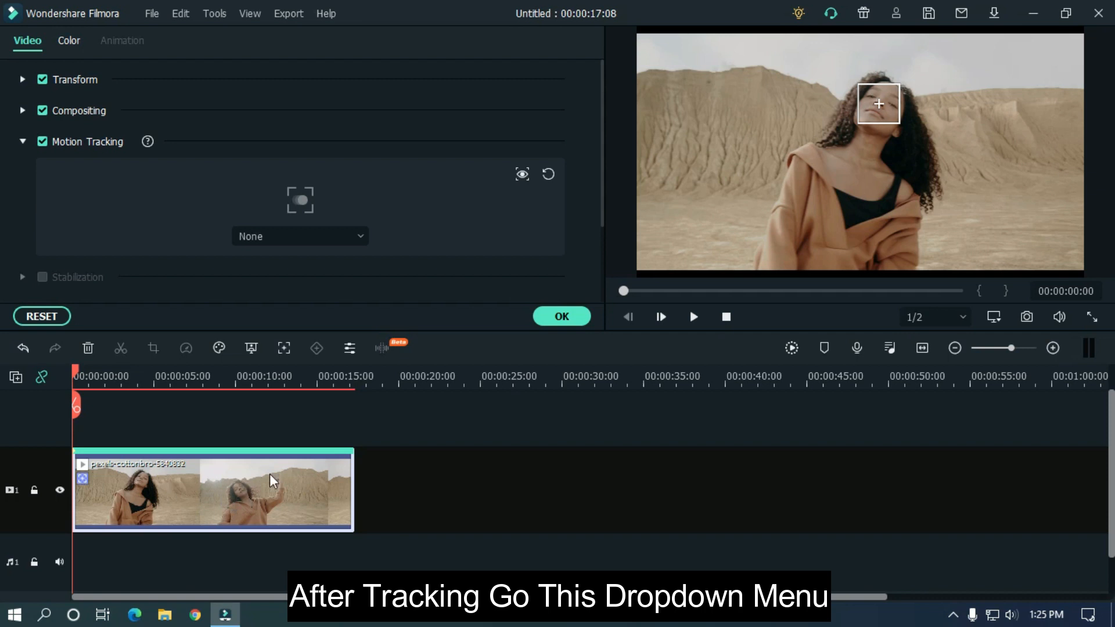
Attach a mosaic to the tracked motion and change its type to the square pixel pattern.
left_click(261, 238)
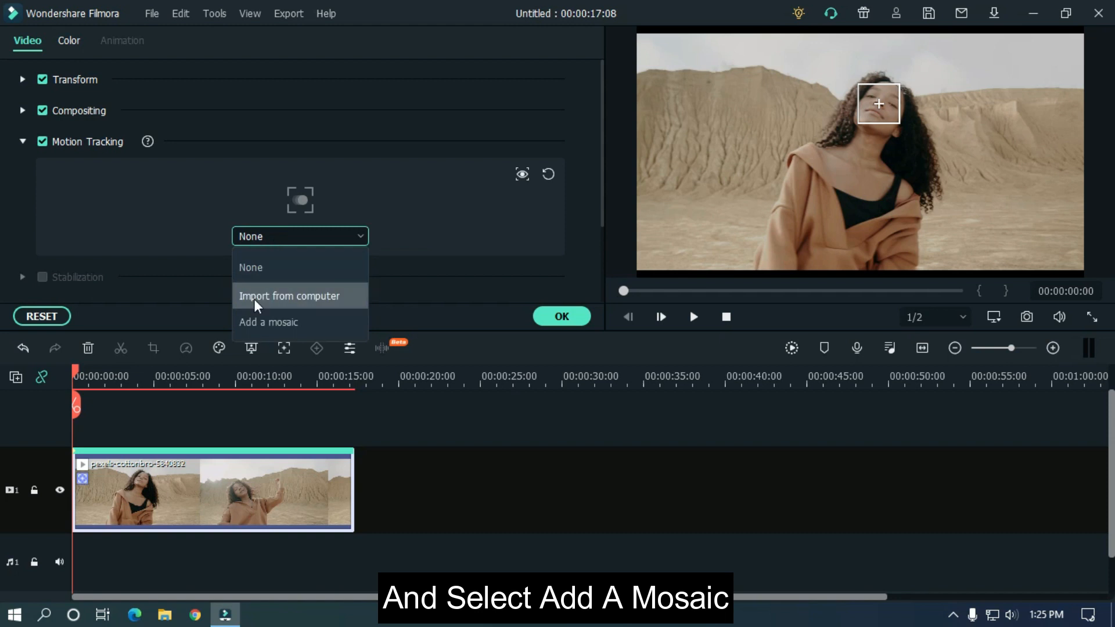
left_click(288, 323)
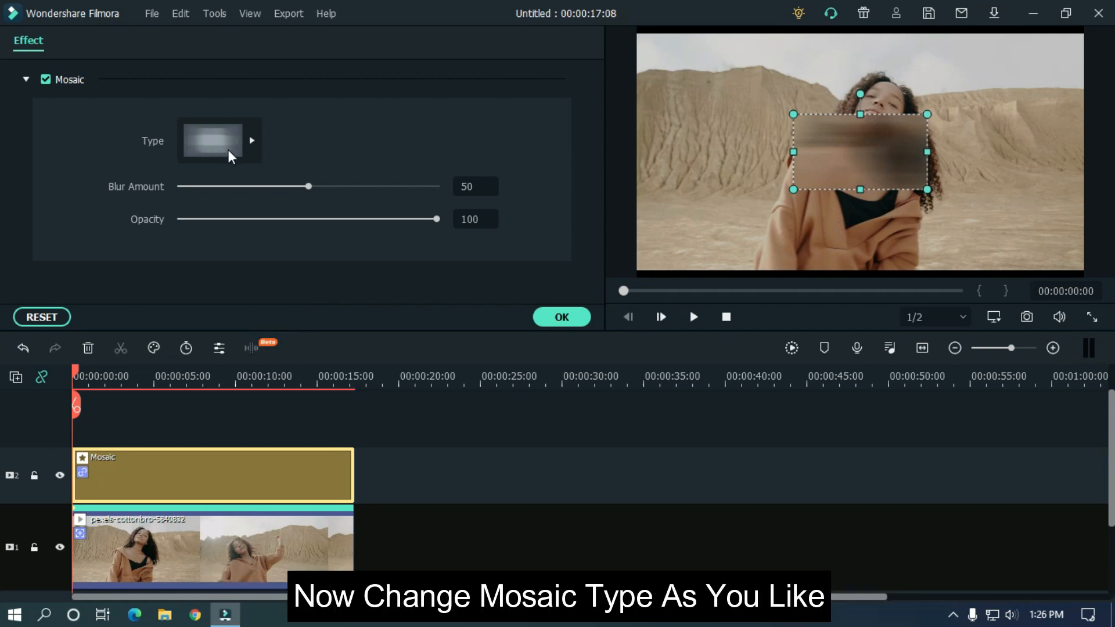
left_click(228, 148)
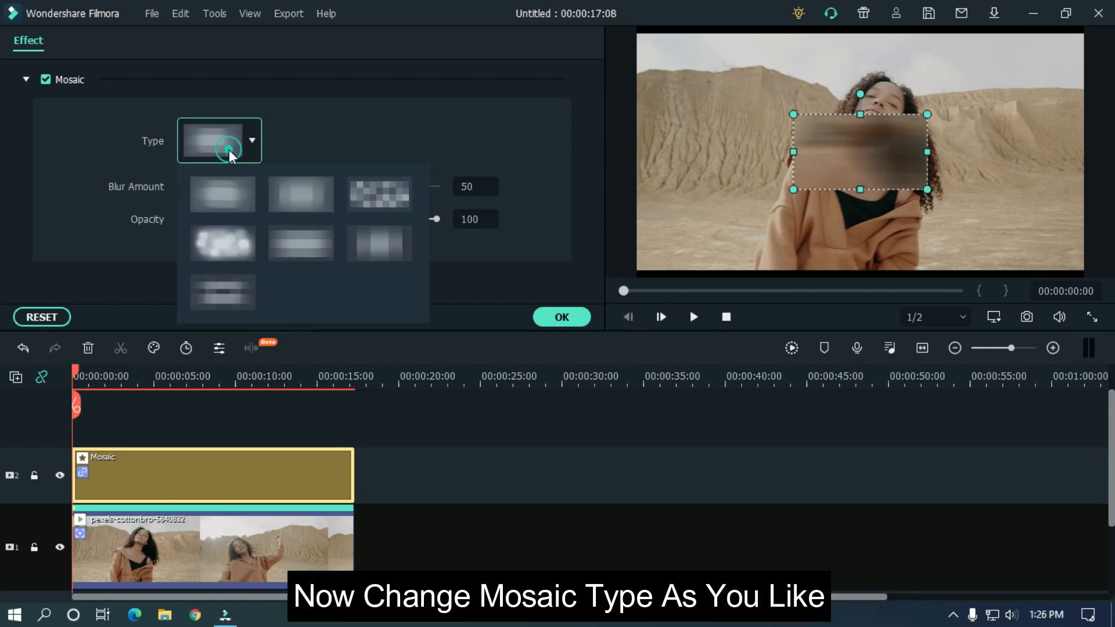
left_click(372, 195)
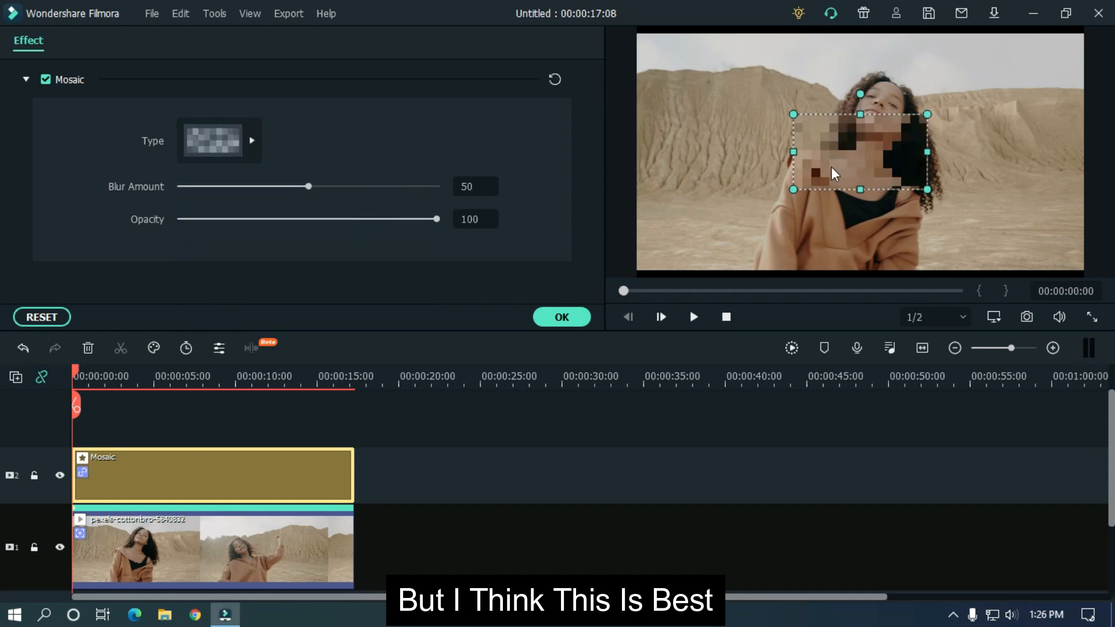
Shrink the mosaic area and position it so that it just covers the woman's face.
left_click_drag(928, 115, 887, 155)
left_click_drag(856, 157, 896, 109)
left_click_drag(927, 71, 892, 87)
left_click_drag(872, 110, 891, 106)
left_click_drag(882, 136, 881, 135)
left_click_drag(882, 80, 883, 78)
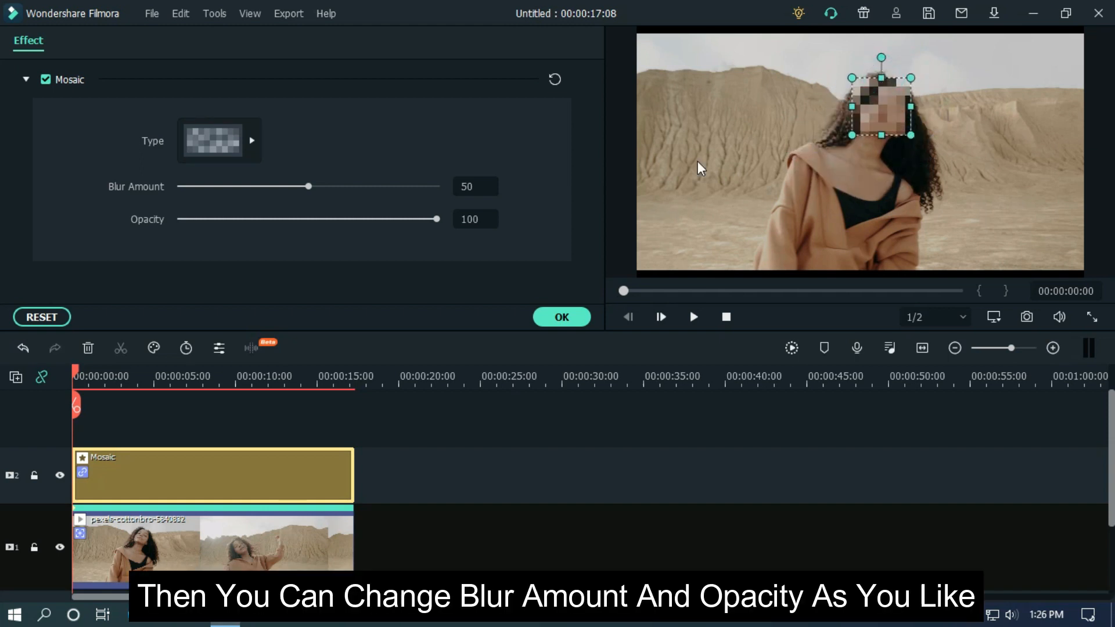
Set the mosaic's blur amount to 46 and play back the tracked result.
mouse_move(306, 188)
left_mouse_down()
mouse_move(334, 189)
mouse_move(297, 192)
left_mouse_up()
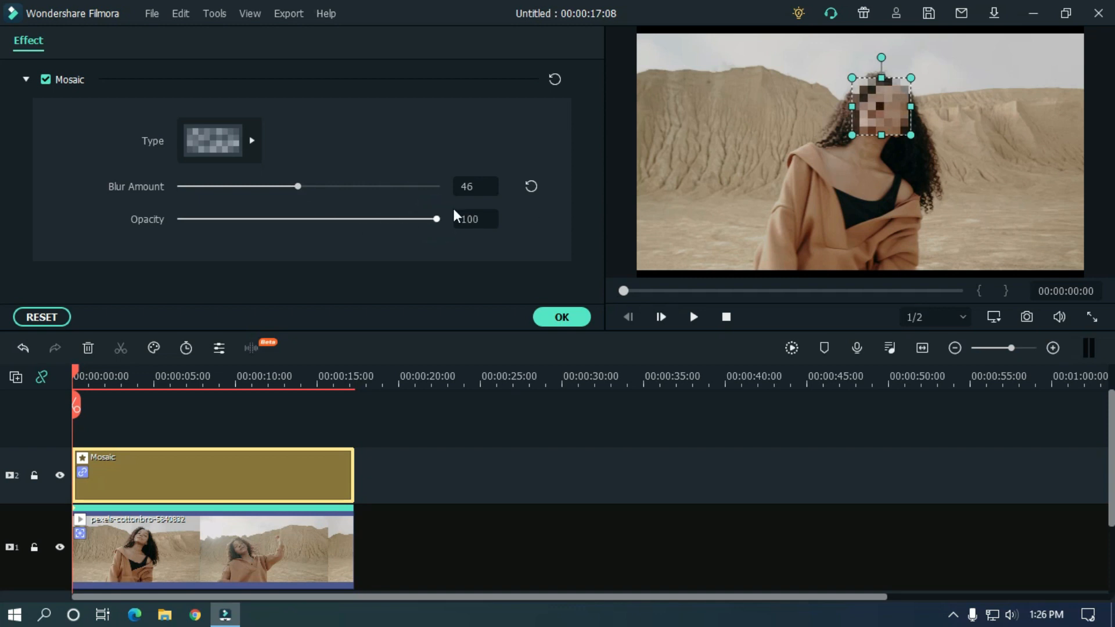
left_click(562, 320)
left_click(510, 444)
key("space")
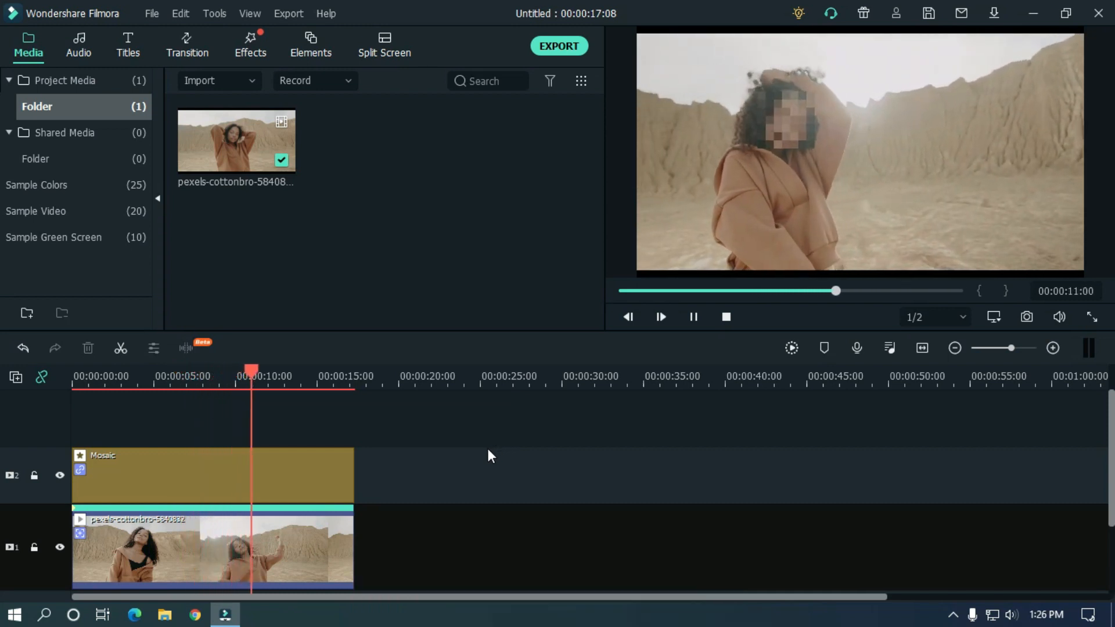
key("space")
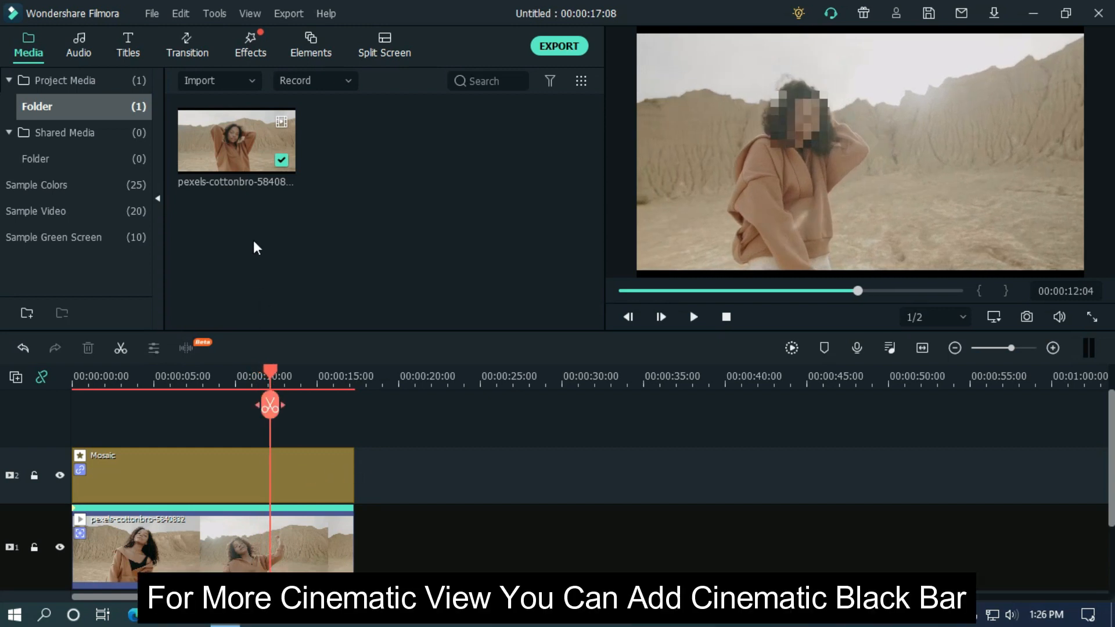
Find the Cinema 21:9 effect by searching for "cin", apply it to the video clip, and play the video from the start.
left_click(249, 50)
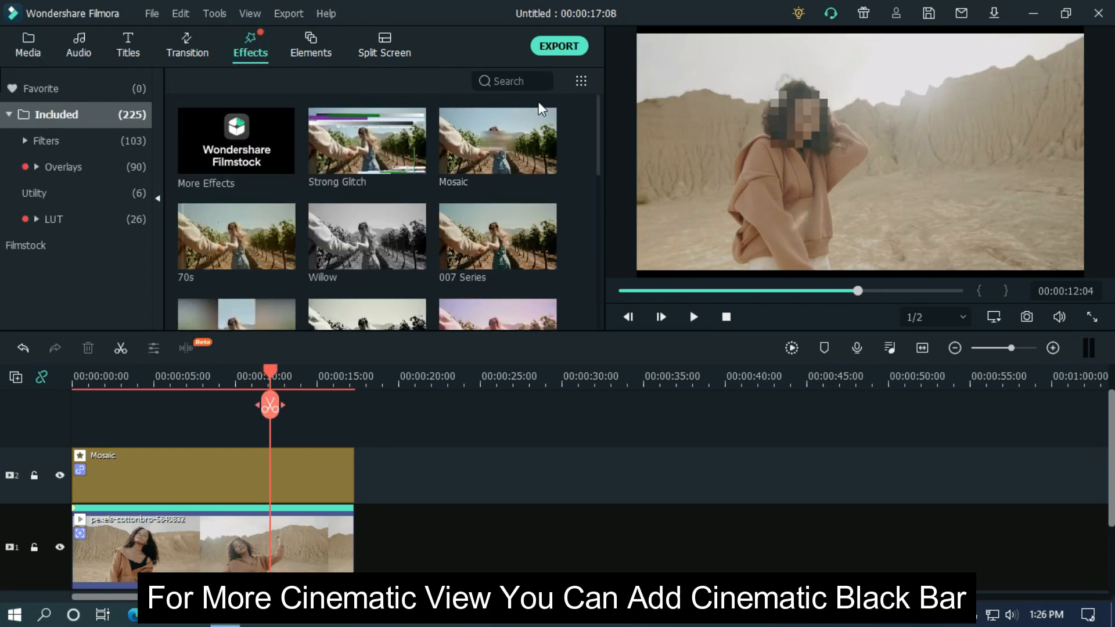
left_click(511, 82)
type("cin")
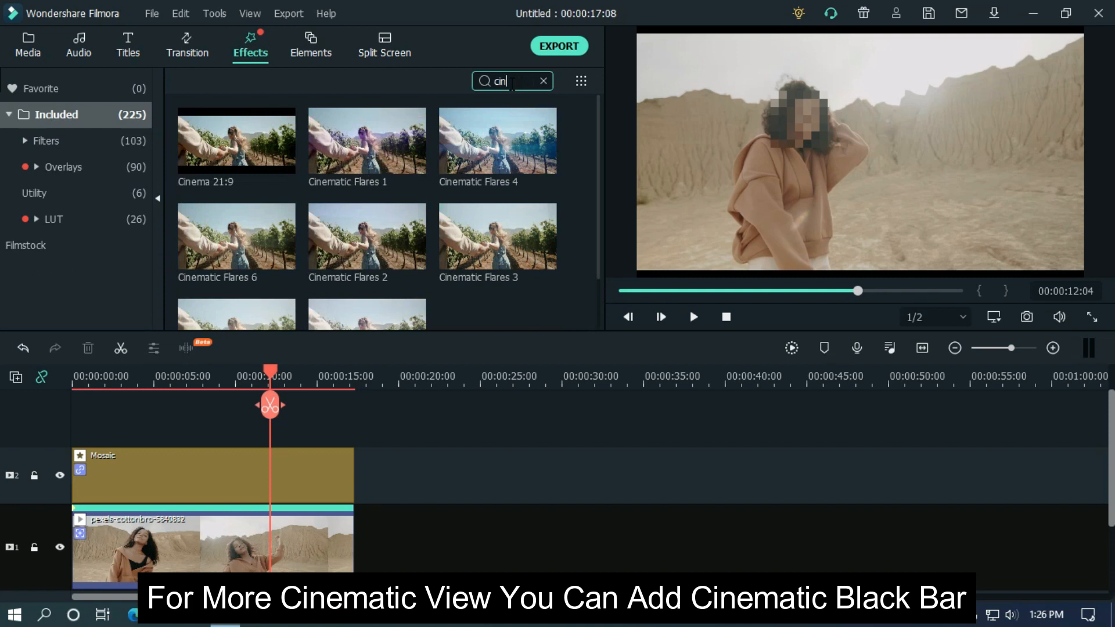
mouse_move(258, 176)
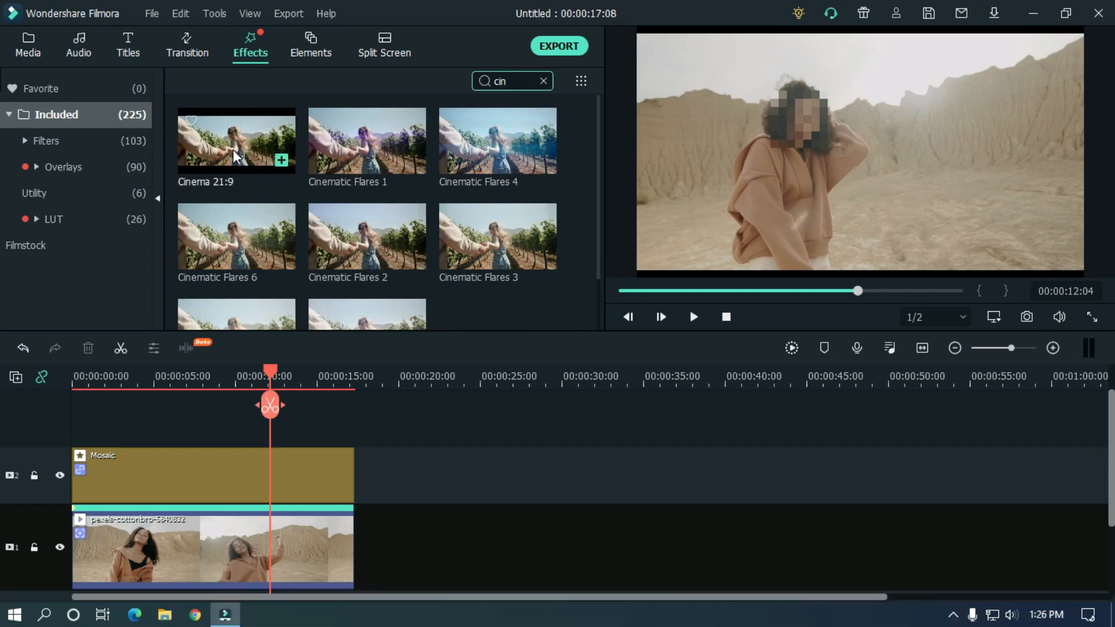
left_click_drag(239, 150, 238, 573)
left_click(468, 460)
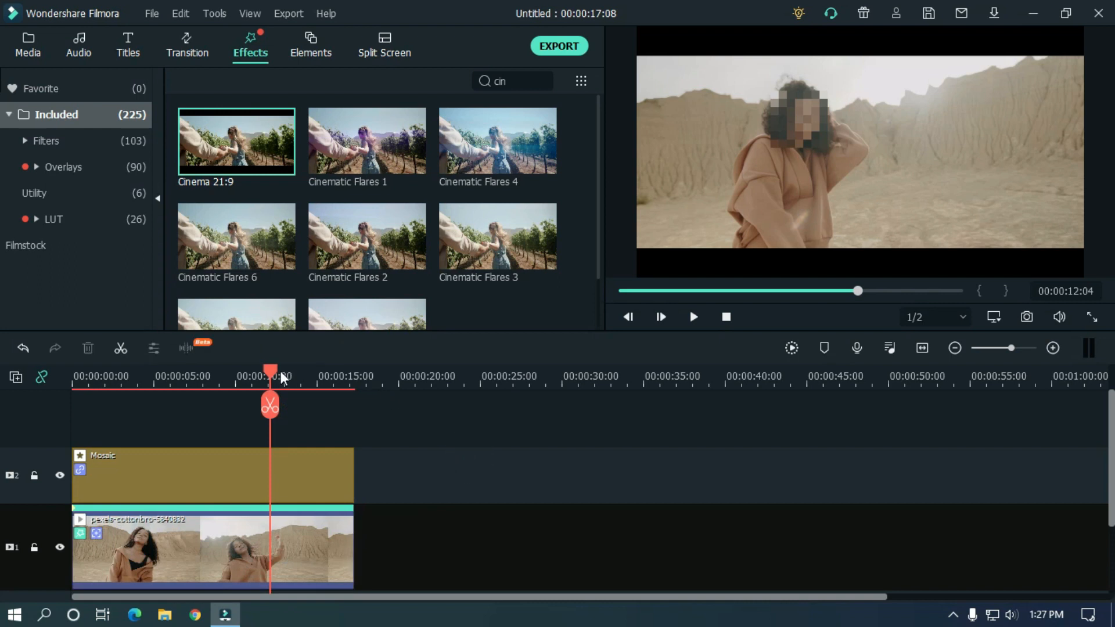
left_click_drag(276, 372, 37, 388)
key("space")
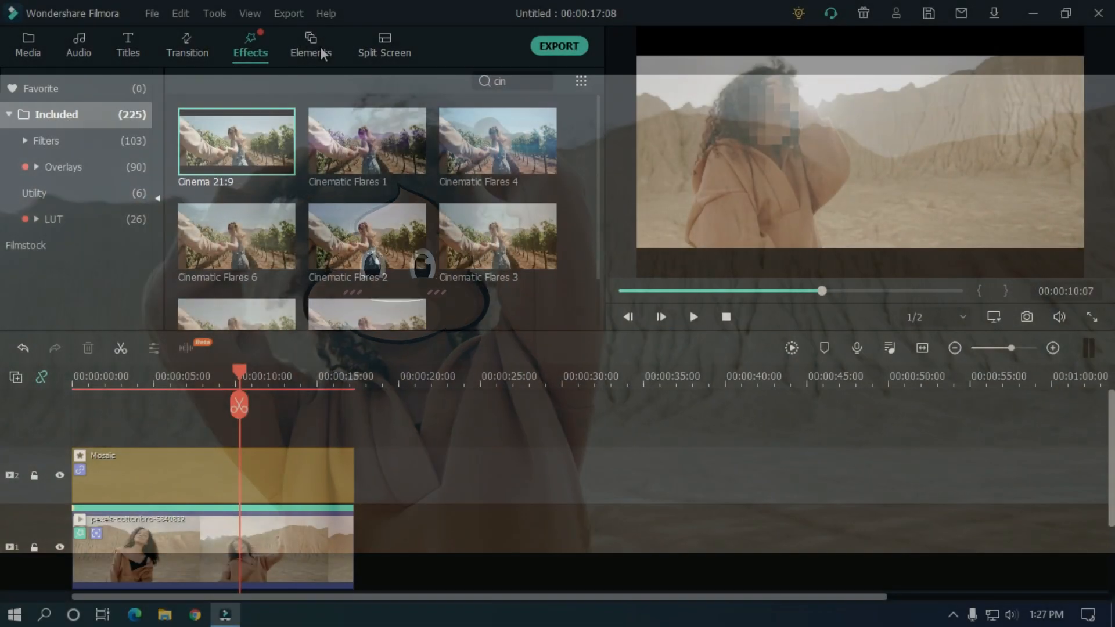
Place the Poo element on the second track past the video's end and take a snapshot of it.
left_click(318, 46)
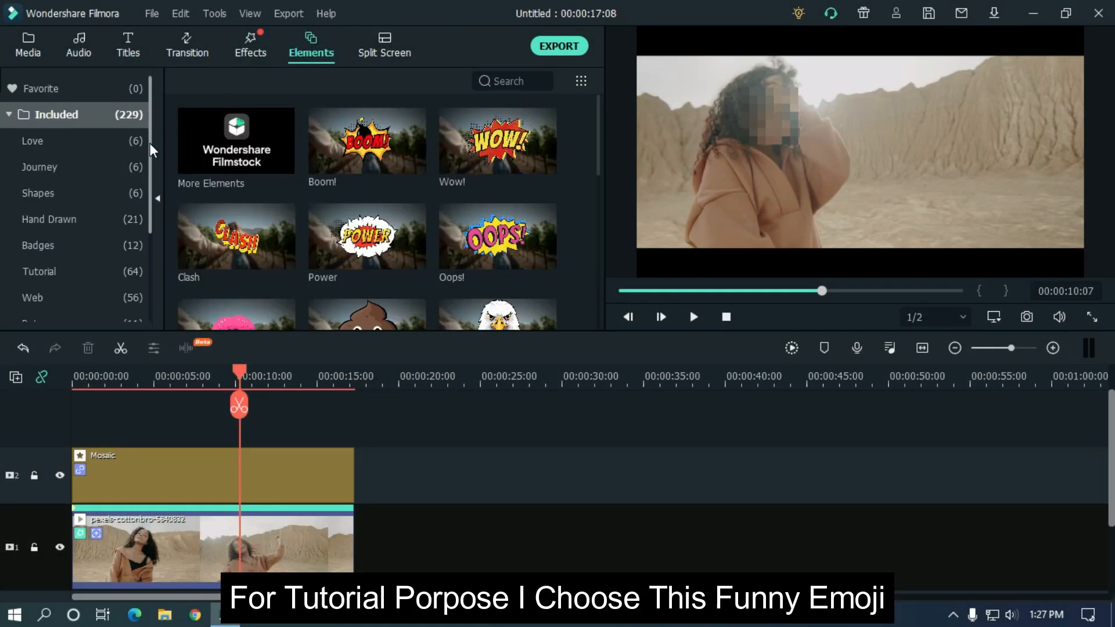
scroll(150, 145, "down", 1)
left_click_drag(597, 137, 597, 168)
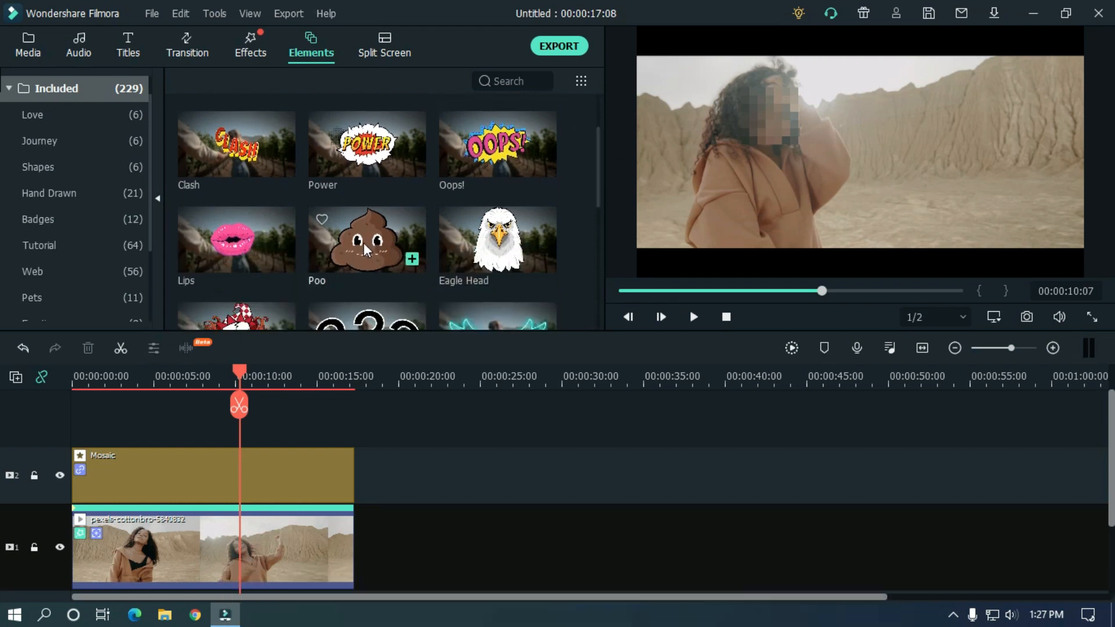
left_click_drag(364, 243, 476, 477)
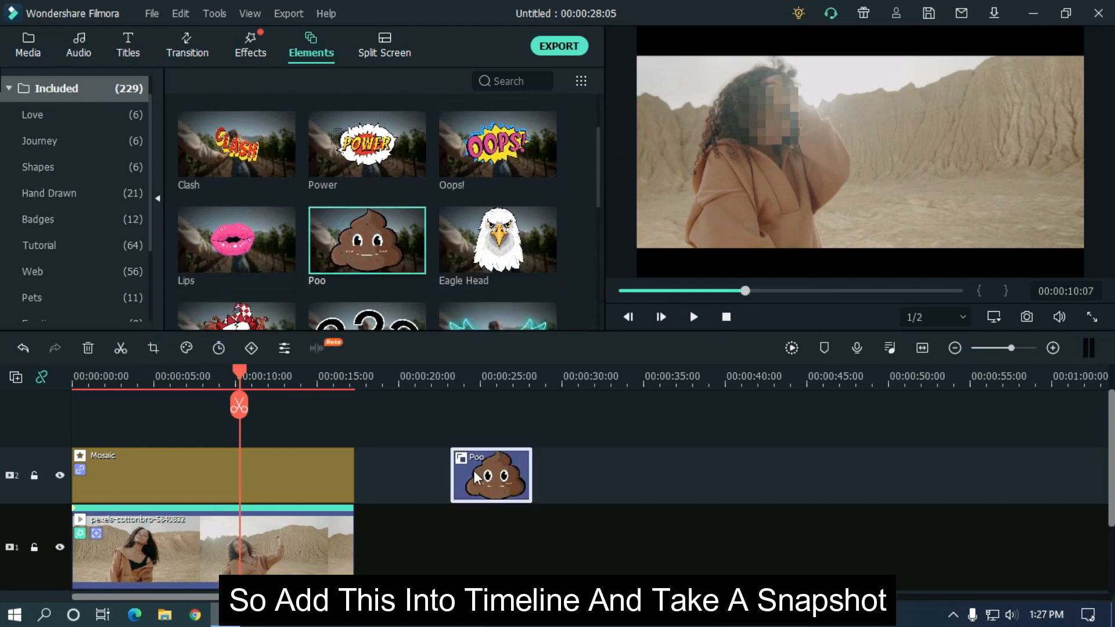
left_click(491, 378)
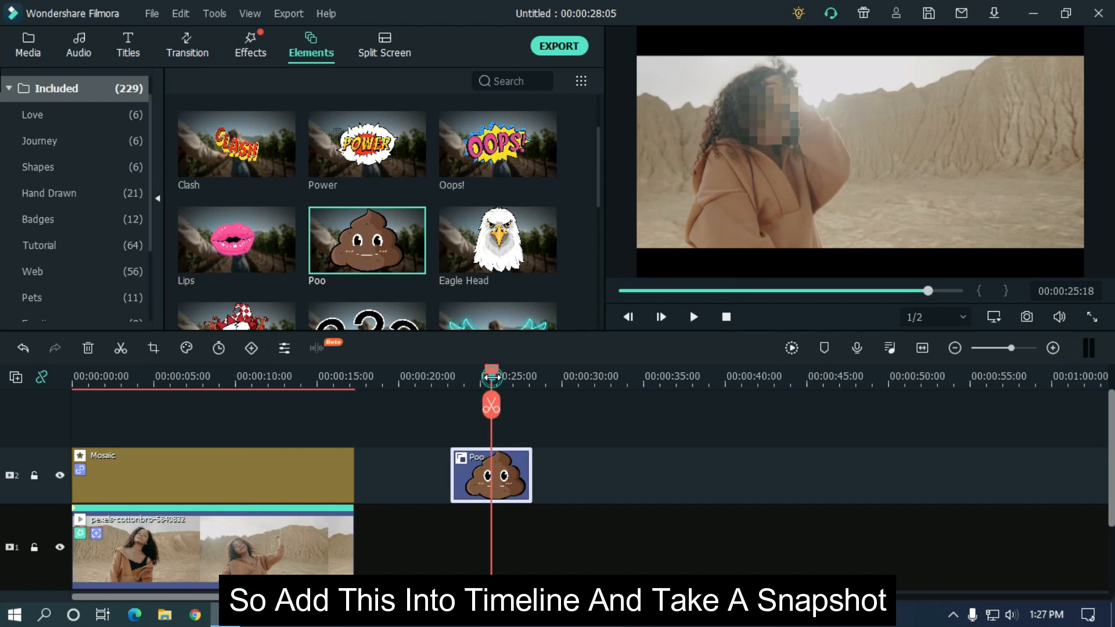
left_click(1025, 324)
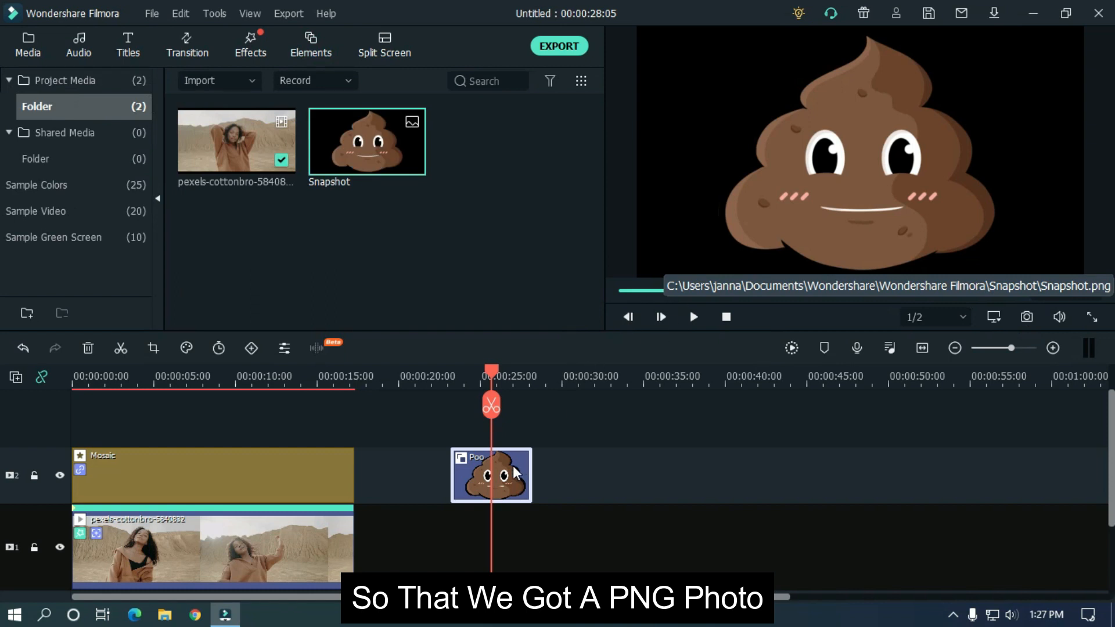
Delete the Poo element and the mosaic from the timeline.
key("Delete")
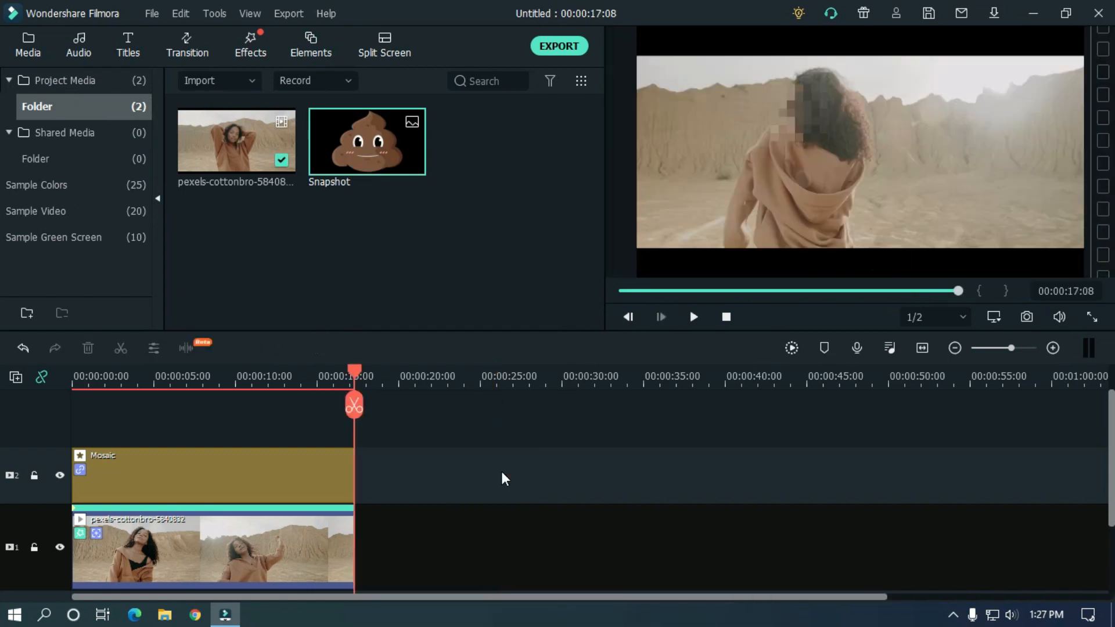
left_click(284, 466)
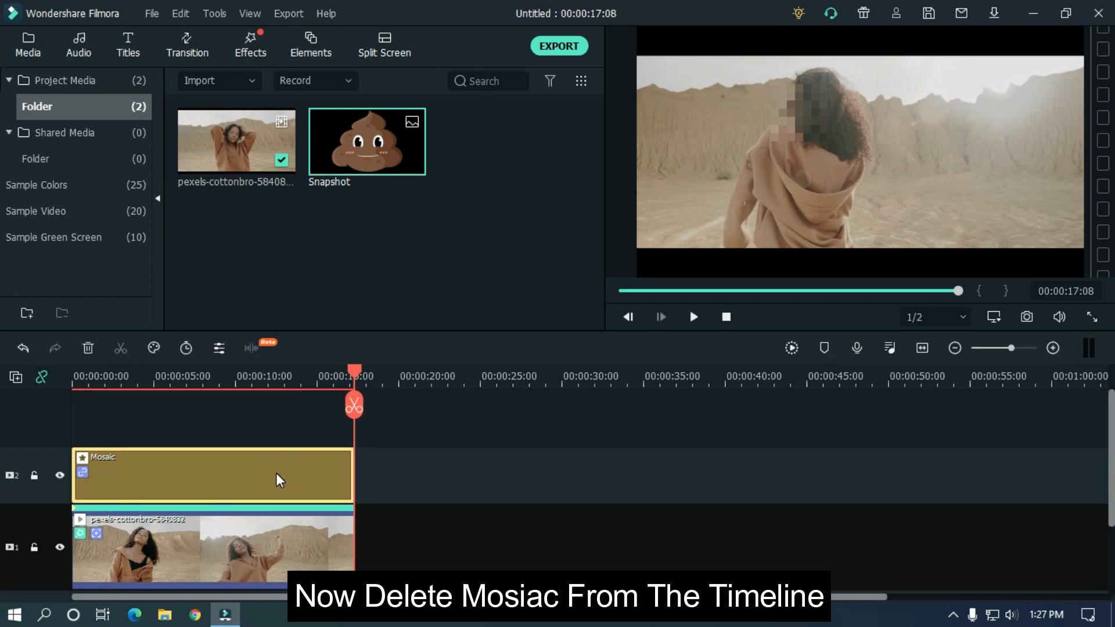
key("Delete")
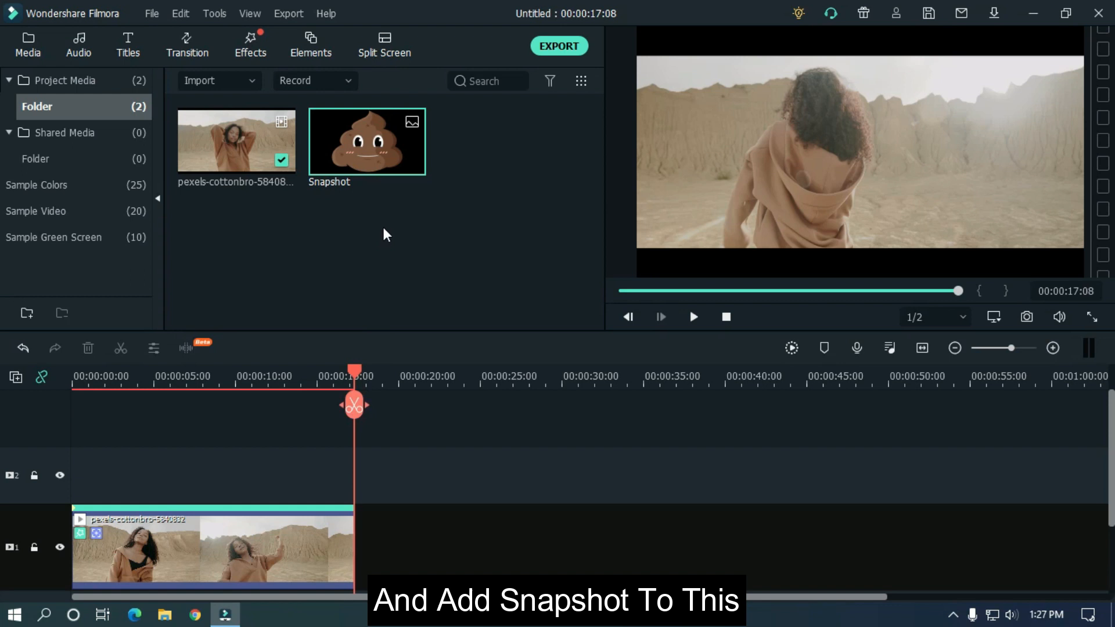
Add the snapshot image above the video clip over its full length and return the playhead to the start.
left_click_drag(294, 323, 69, 469)
left_click_drag(152, 475, 354, 493)
left_click_drag(352, 375, 67, 417)
Scale down the snapshot image in the preview and position it over the woman's face.
double_click(179, 479)
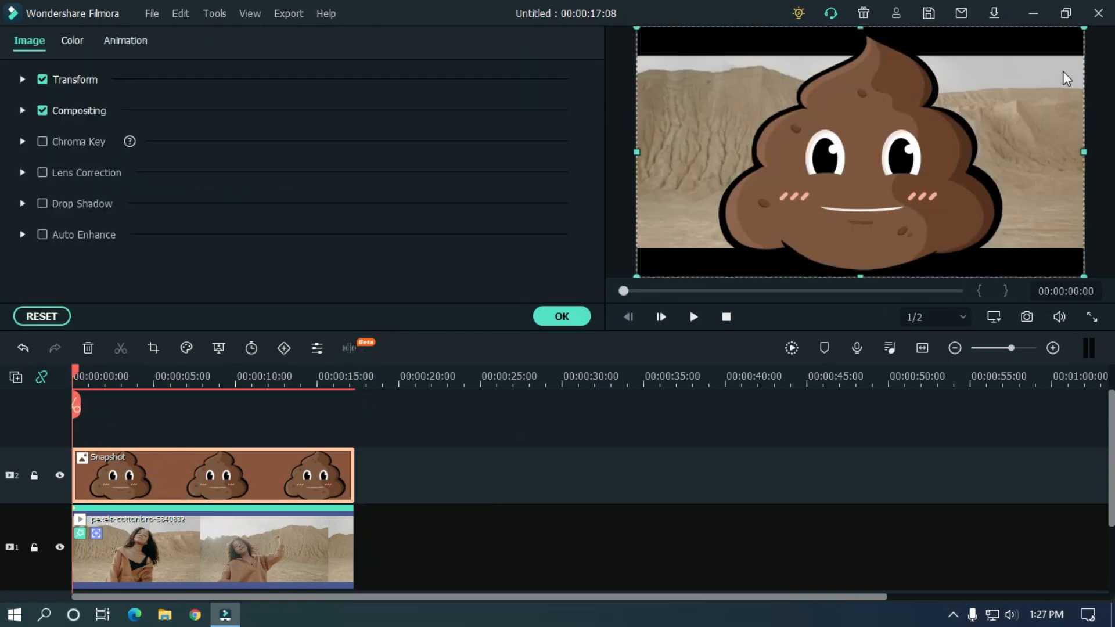
left_click_drag(1082, 26, 781, 195)
left_click_drag(718, 231, 897, 96)
left_click_drag(961, 61, 923, 83)
mouse_move(885, 118)
left_mouse_down()
mouse_move(876, 118)
mouse_move(900, 108)
mouse_move(887, 137)
left_mouse_up()
left_click_drag(942, 103, 946, 103)
left_click_drag(917, 128, 914, 127)
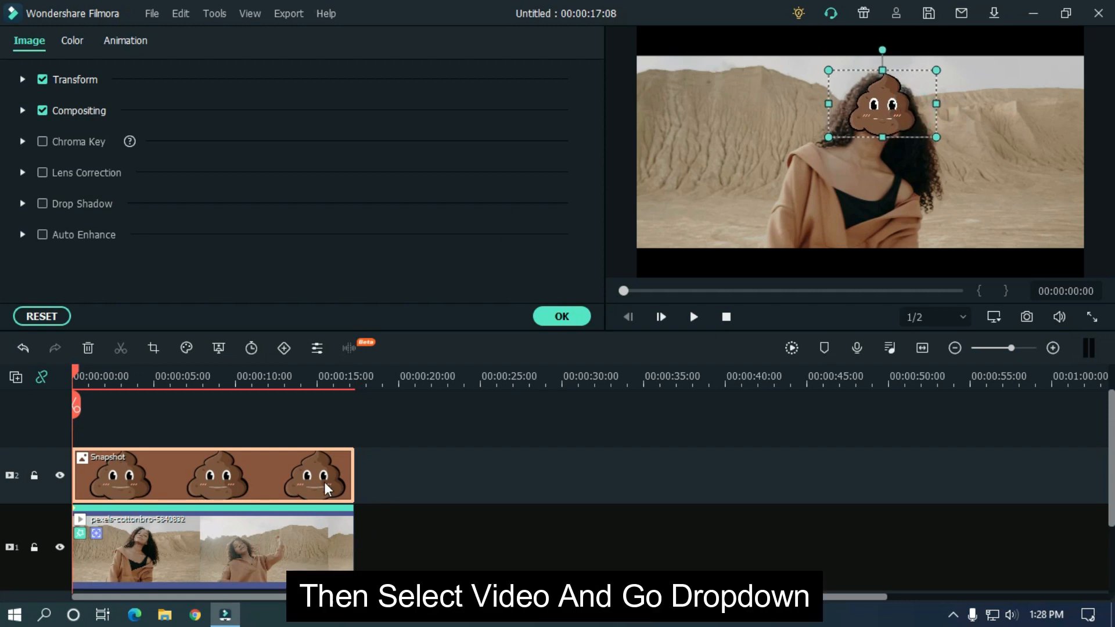
Link the Snapshot image to the video clip's motion tracking and play back the result.
left_click(212, 542)
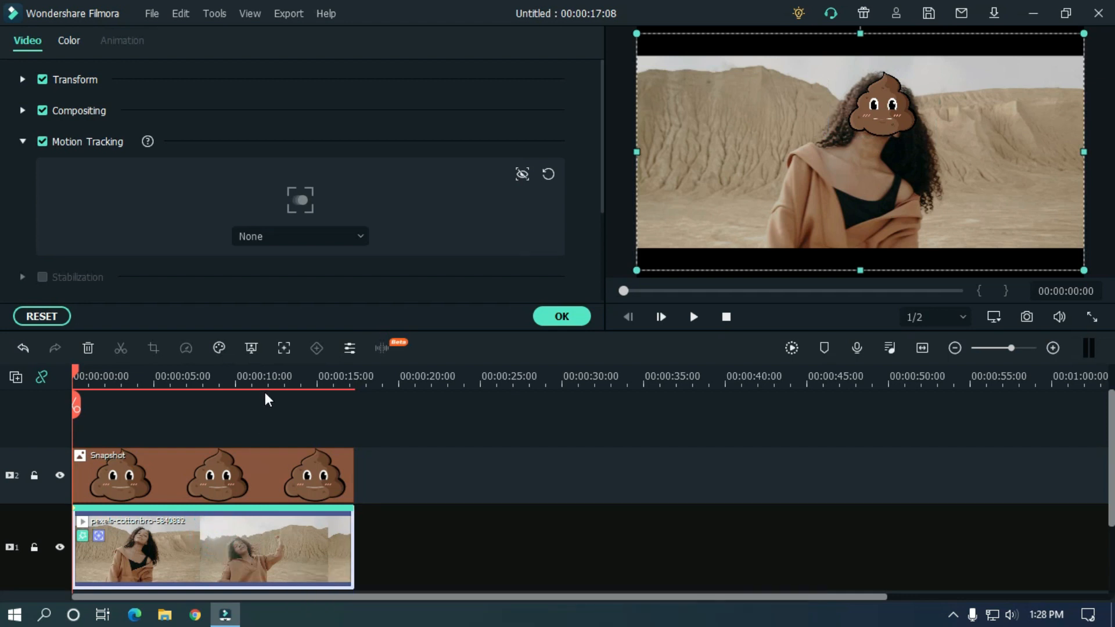
left_click(267, 241)
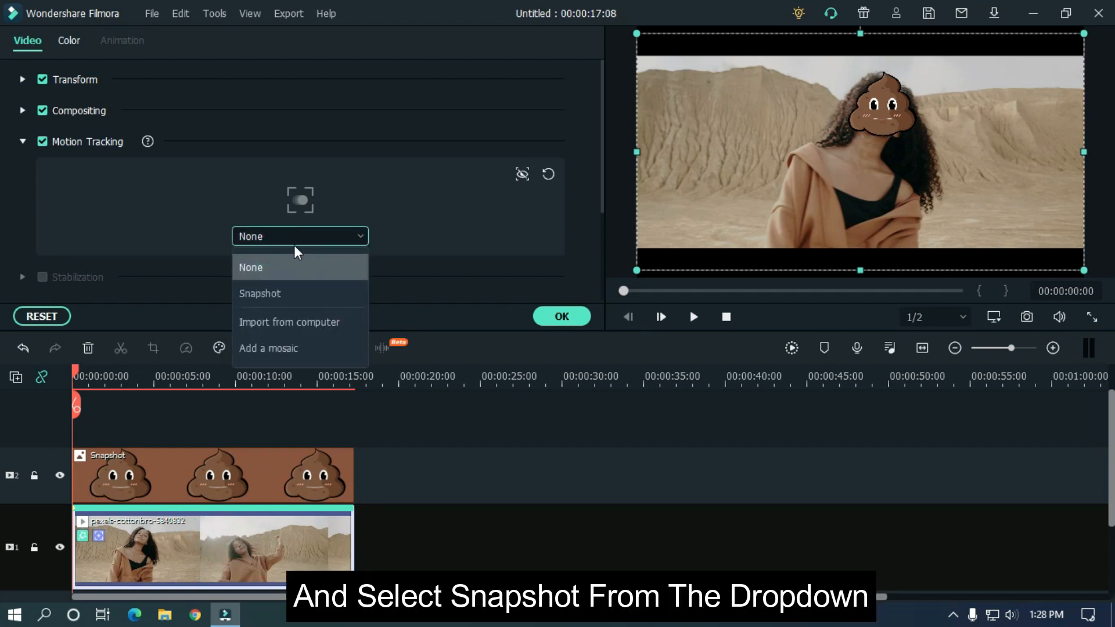
left_click(292, 295)
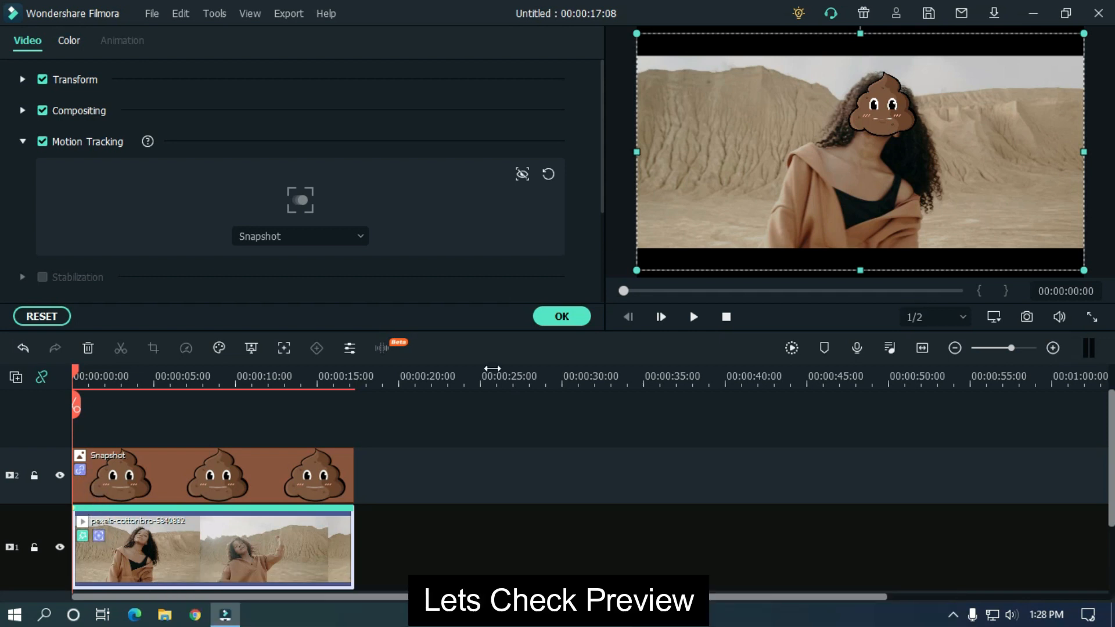
left_click(556, 320)
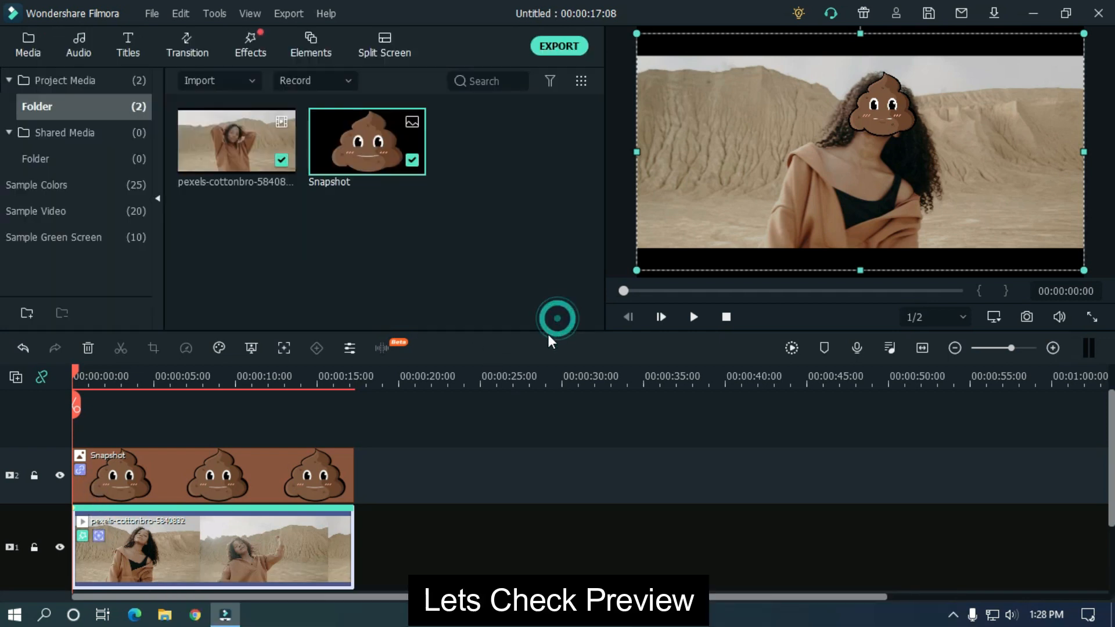
left_click(695, 318)
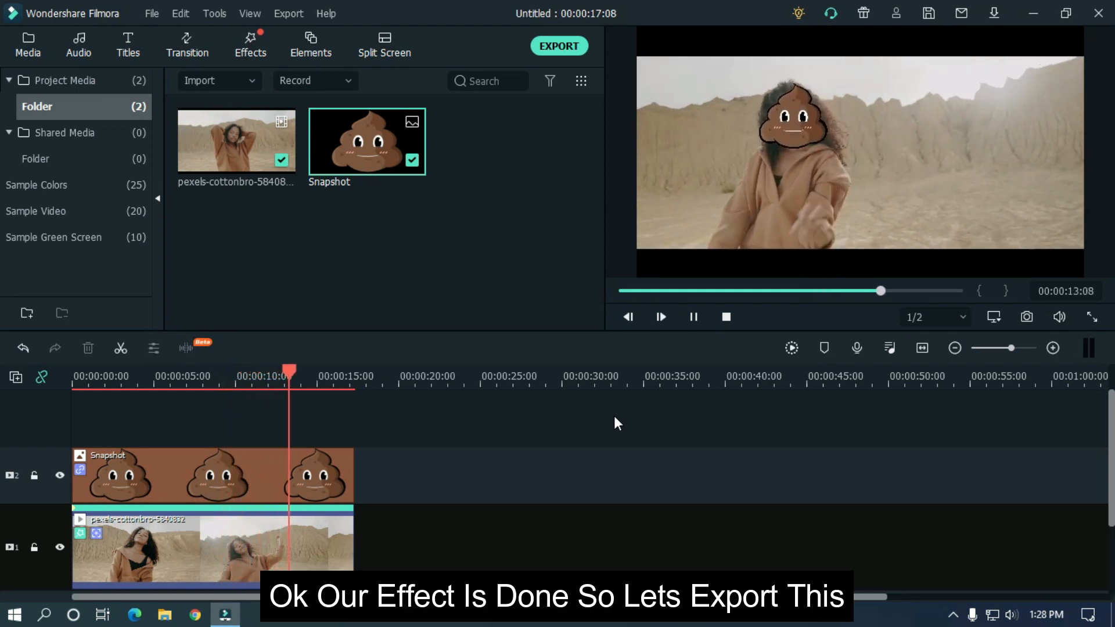
key("space")
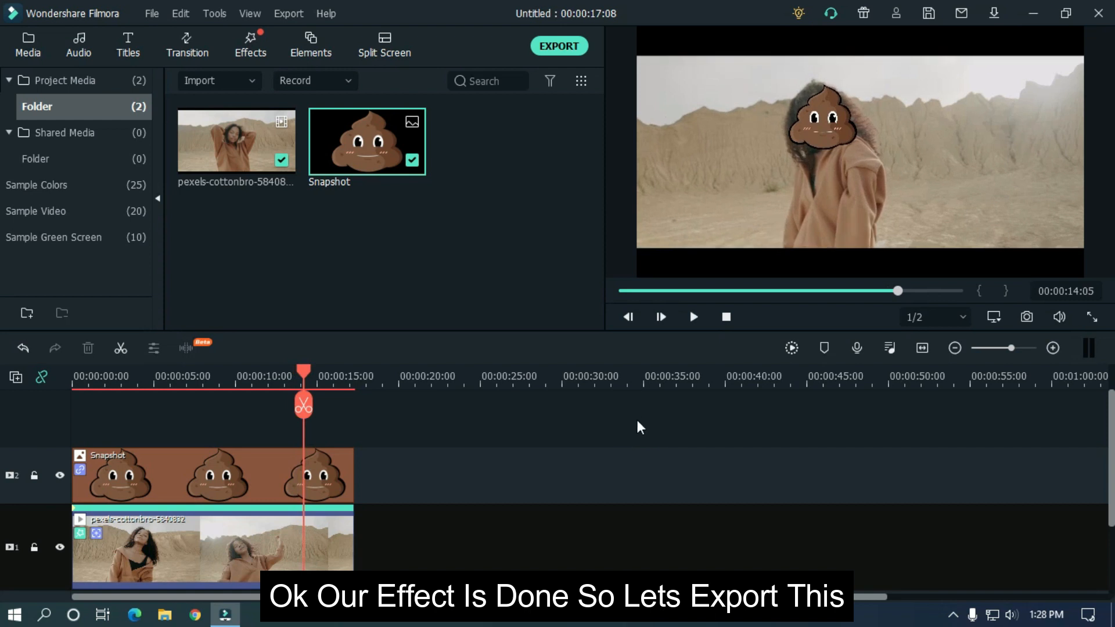
Set up a local MP4 export named "Moving face Blur".
left_click(557, 46)
type("Moving face Blur")
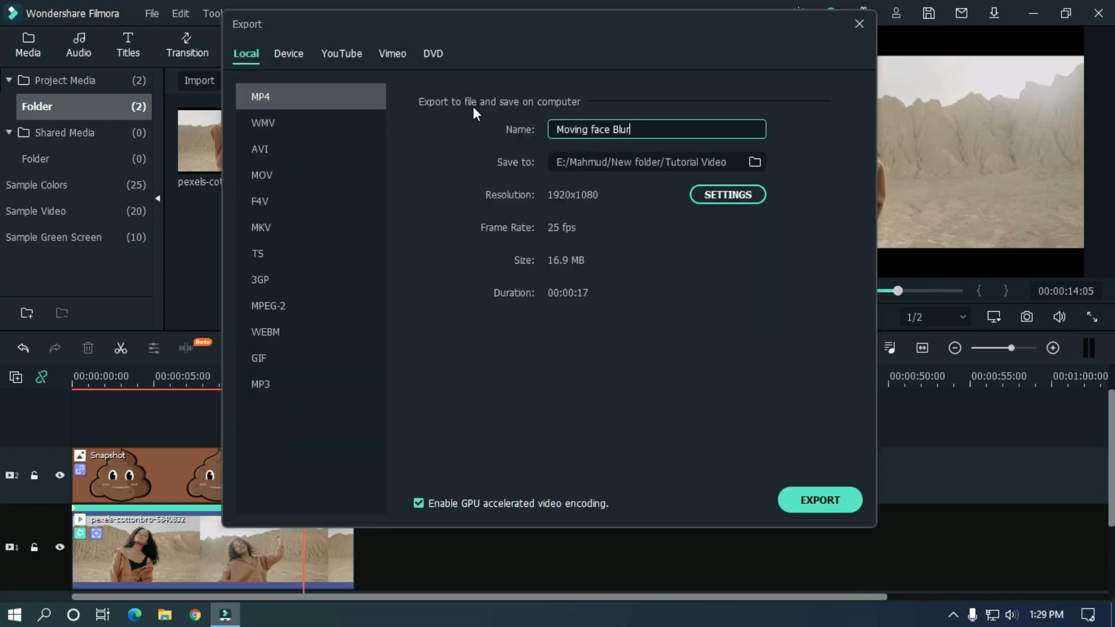